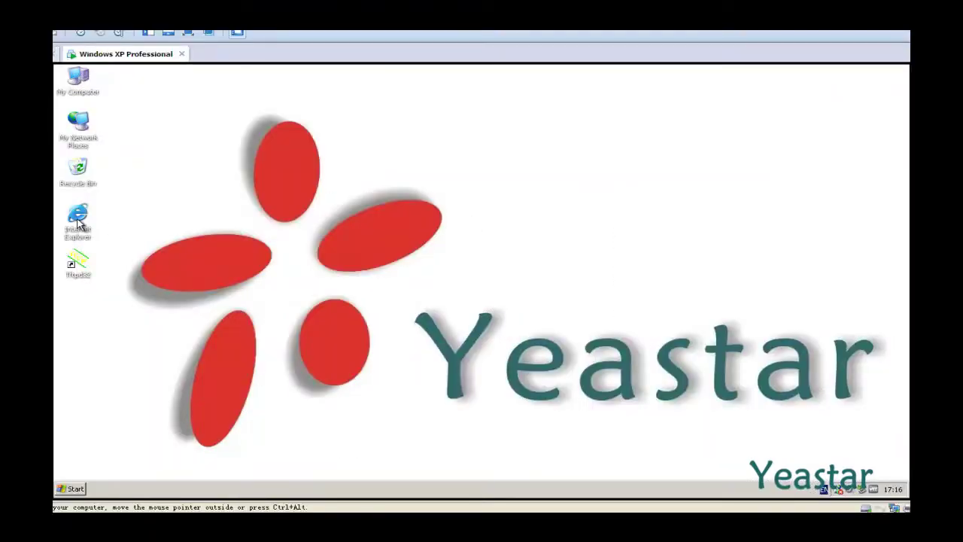
Launch Internet Explorer from its Windows XP desktop icon
double_click(78, 218)
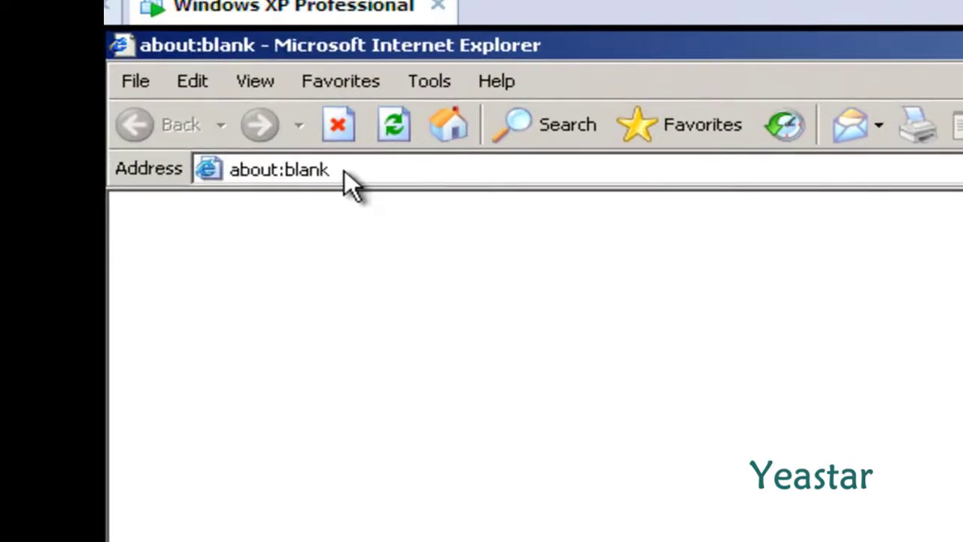
click(344, 170)
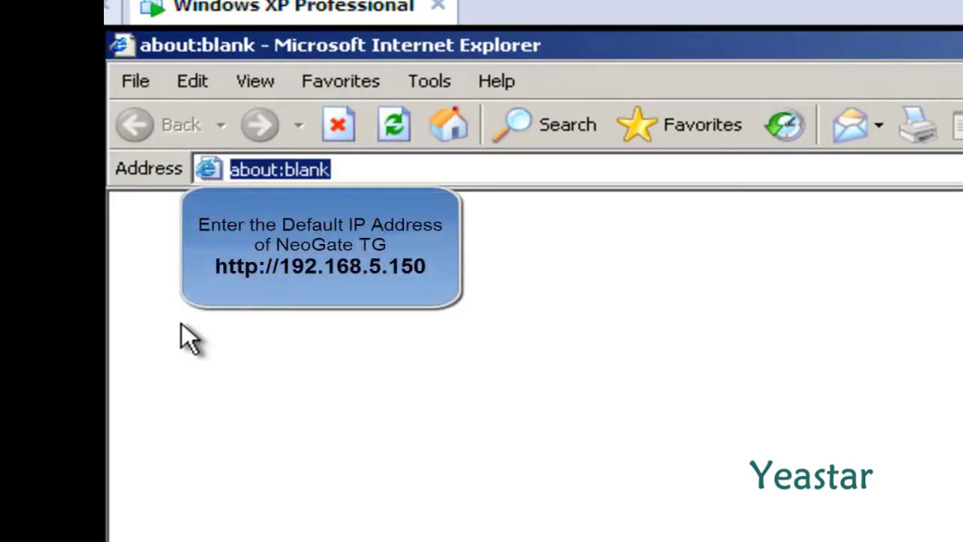
text(http)
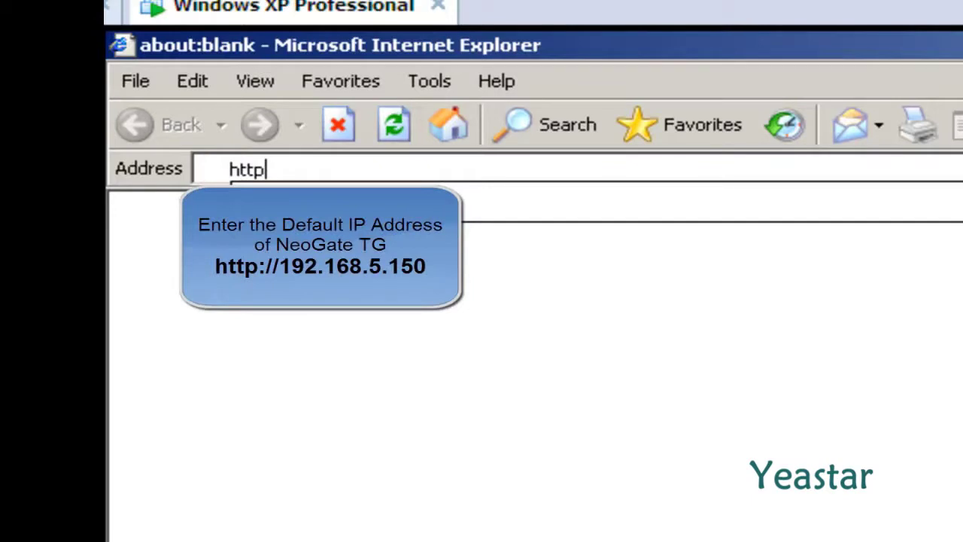
text(://)
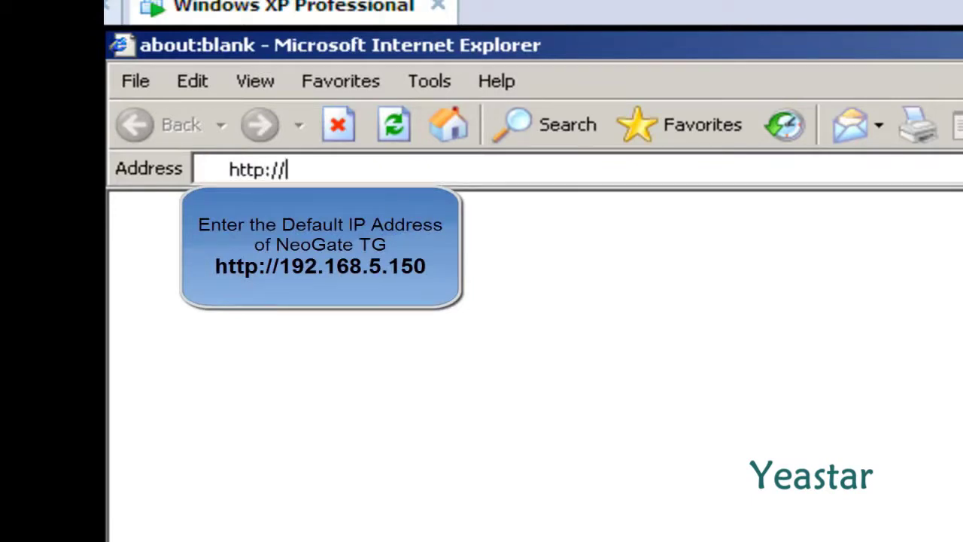
text(192.1)
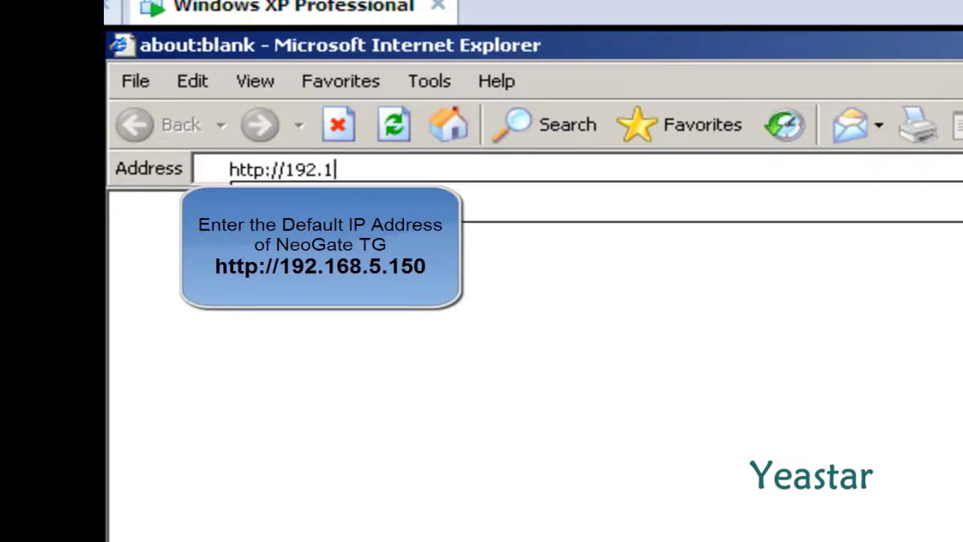
text(68.5.15)
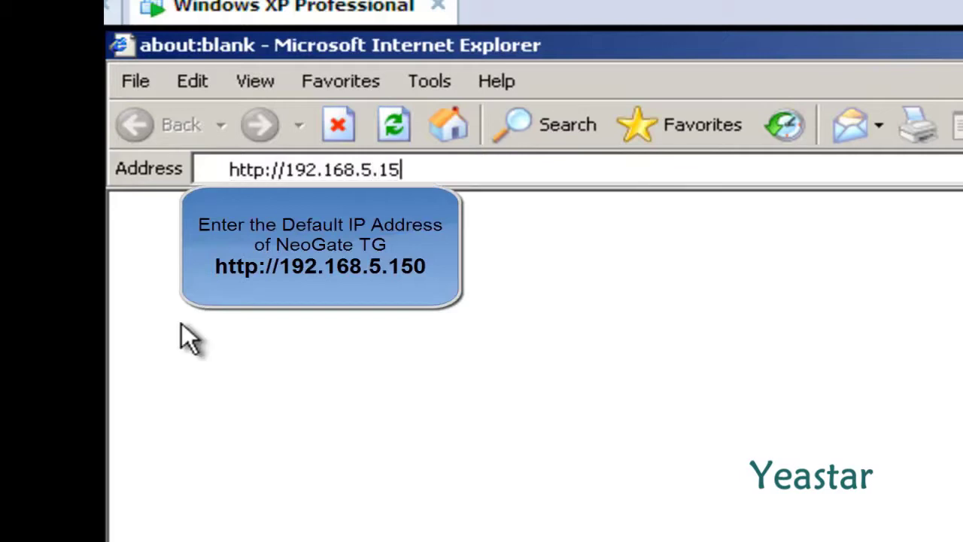
text(0)
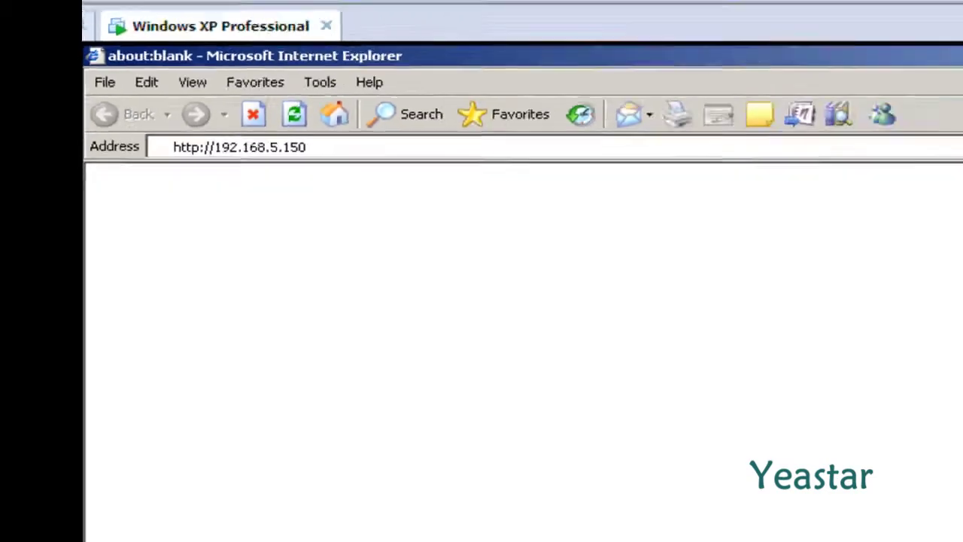
key(Return)
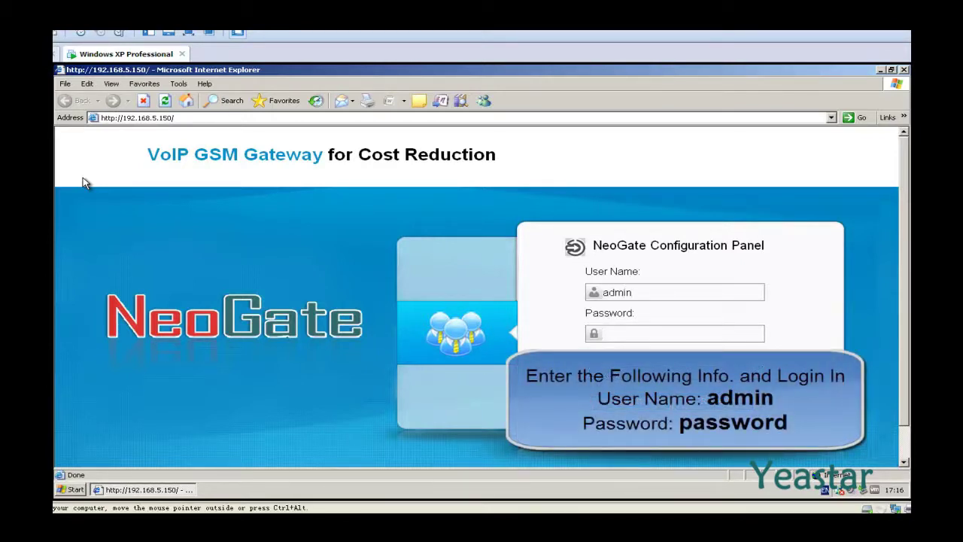
text(pa)
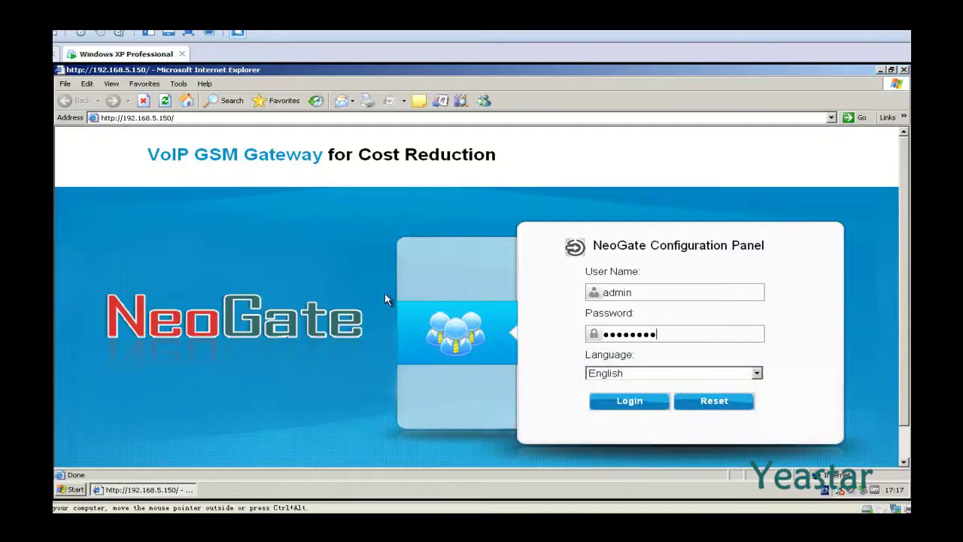
Log in to the configuration panel with English as the interface language
click(757, 373)
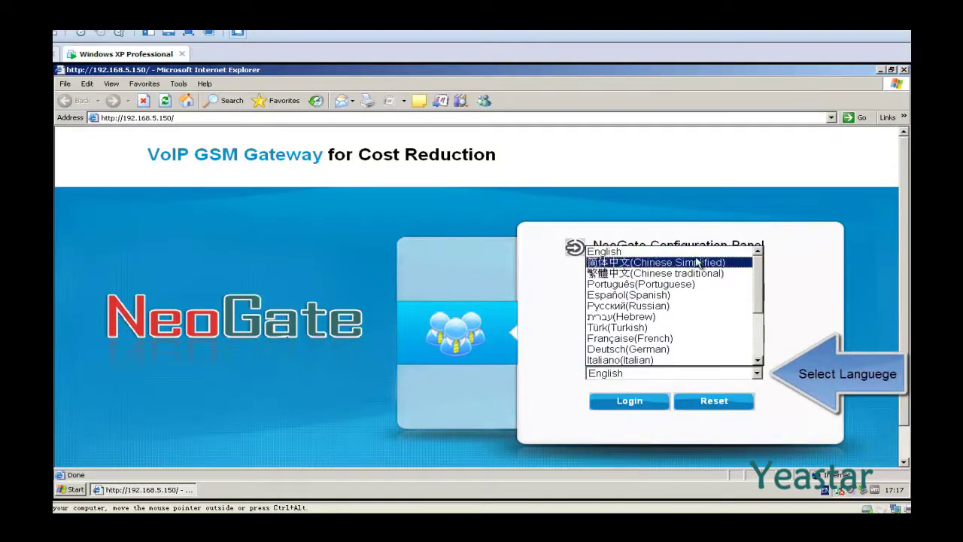
click(694, 255)
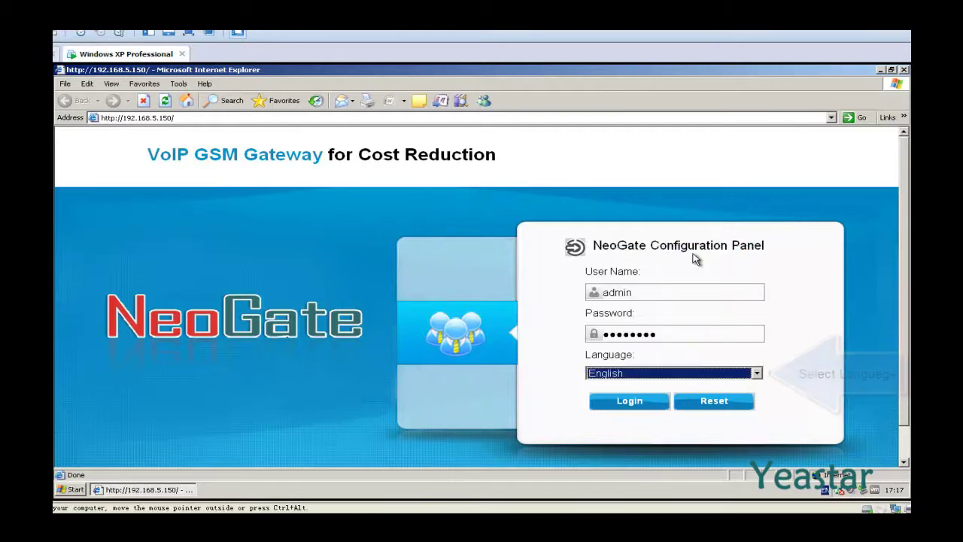
click(606, 405)
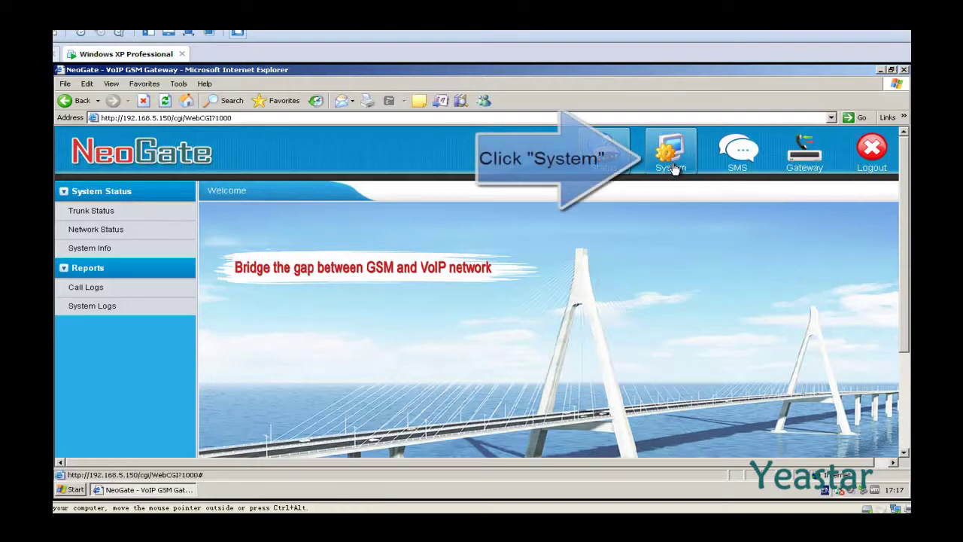
In System LAN settings, change the IP to 192.168.4.23 and the subnet mask to 255.255.254.0
click(671, 162)
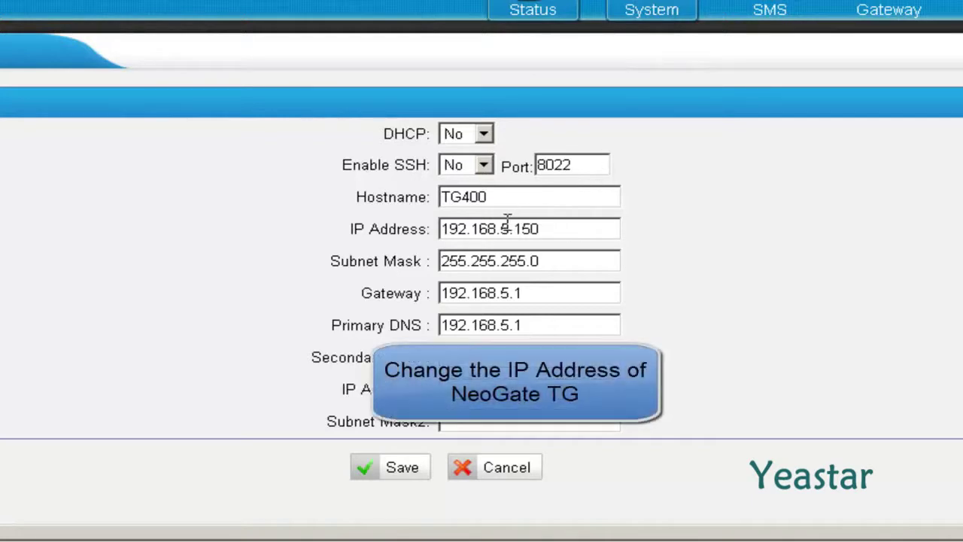
drag(501, 228, 548, 228)
text(4)
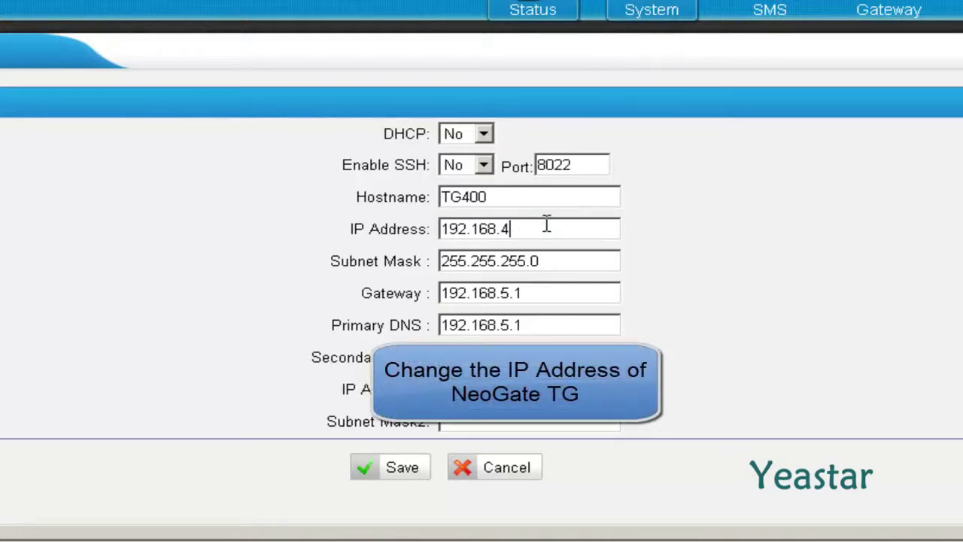
text(.23)
double_click(528, 268)
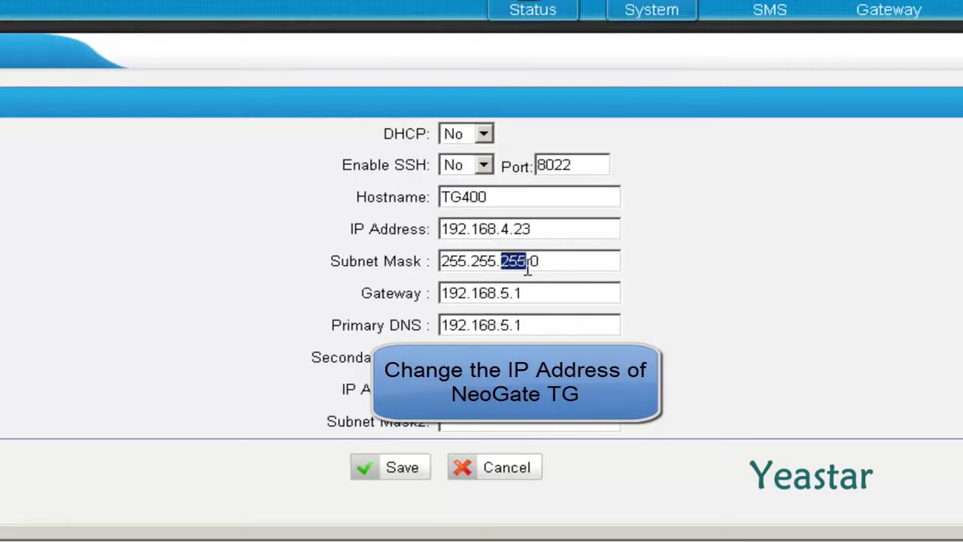
text(254)
Change the gateway and primary DNS addresses to 192.168.4.1
double_click(504, 293)
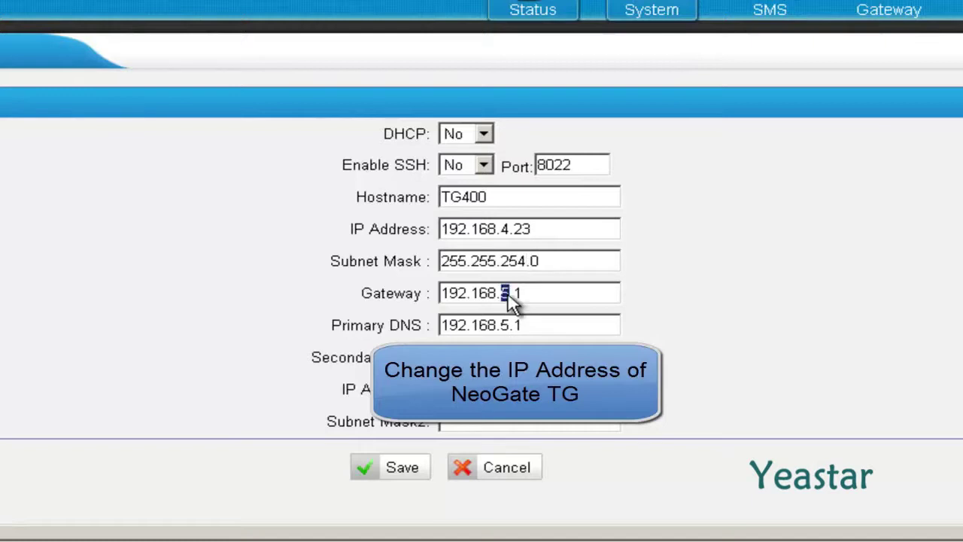
text(4)
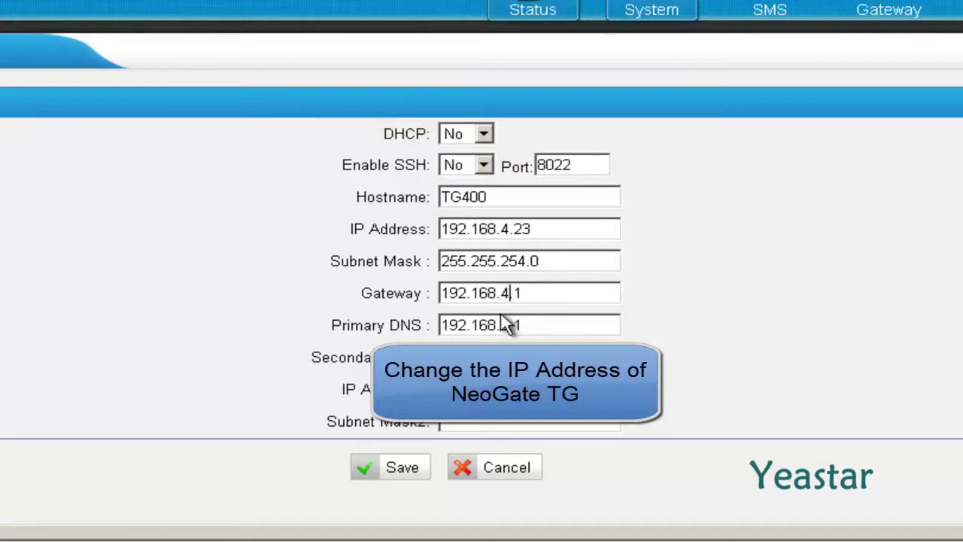
double_click(508, 325)
key(BackSpace)
text(4)
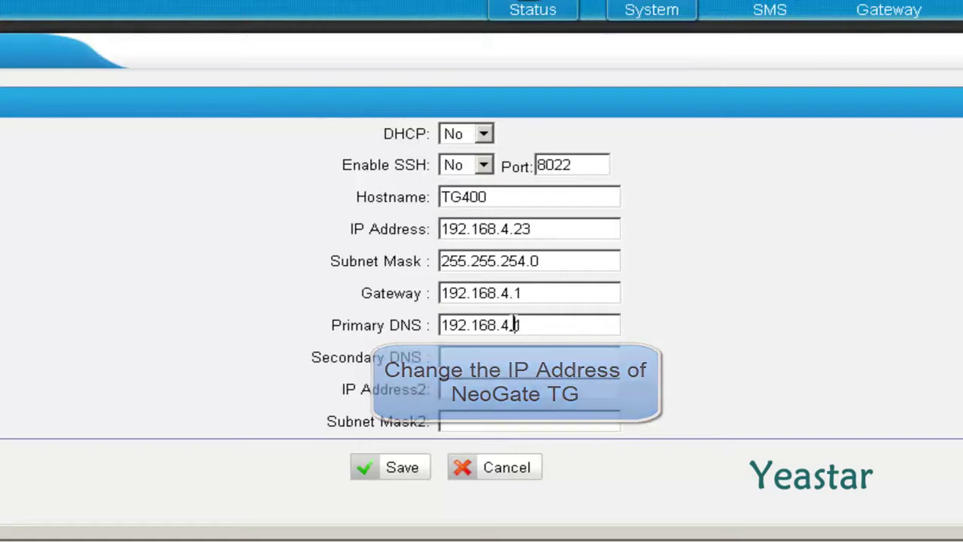
Save the new LAN settings and confirm an immediate gateway reboot
click(410, 467)
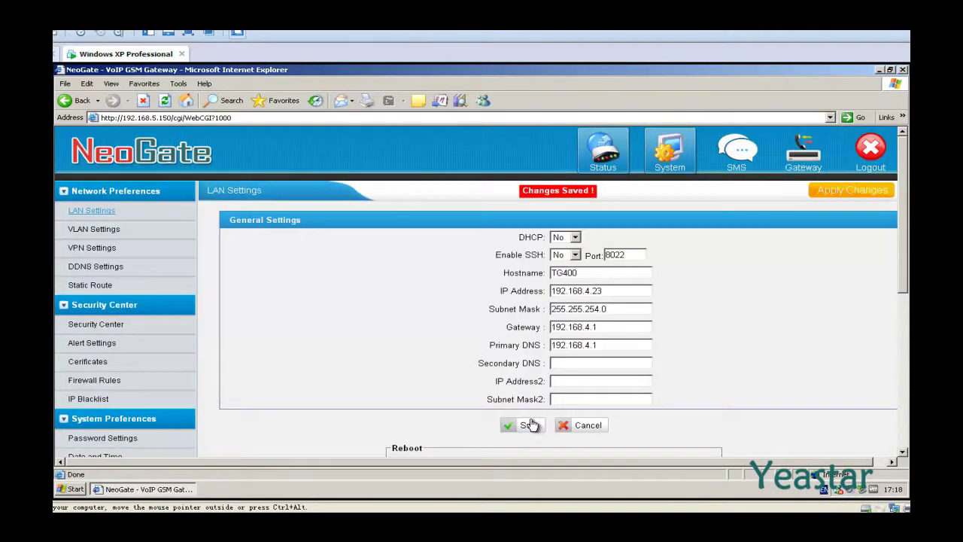
scroll(530, 421, down, 3)
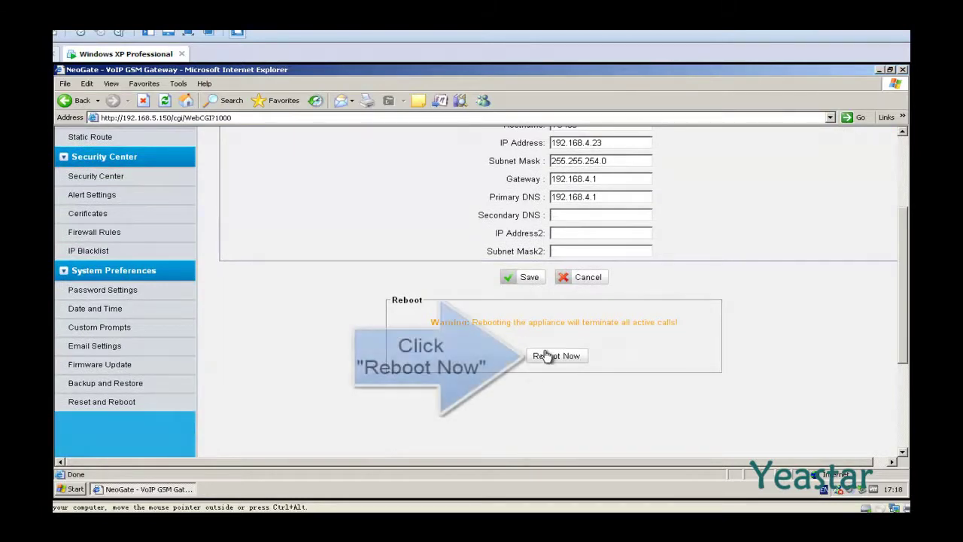
click(547, 355)
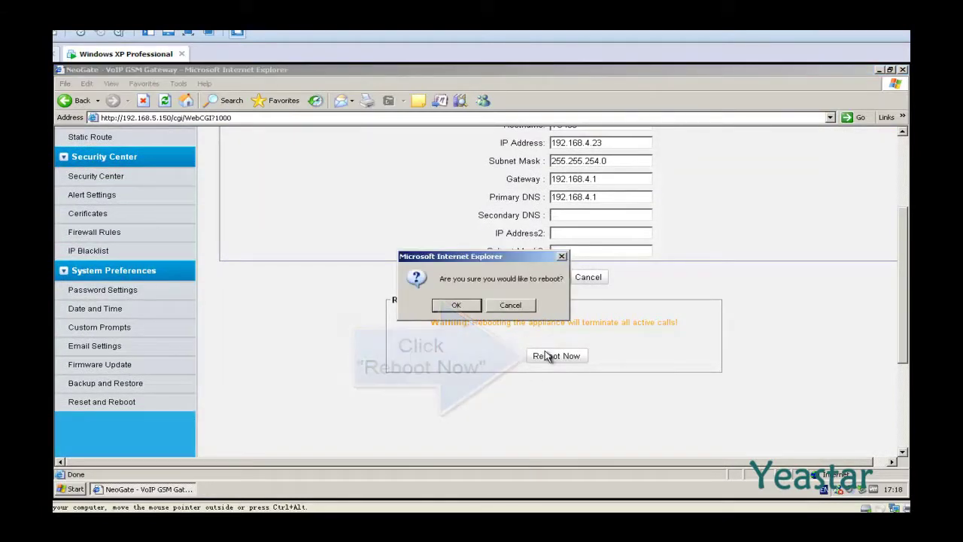
click(469, 307)
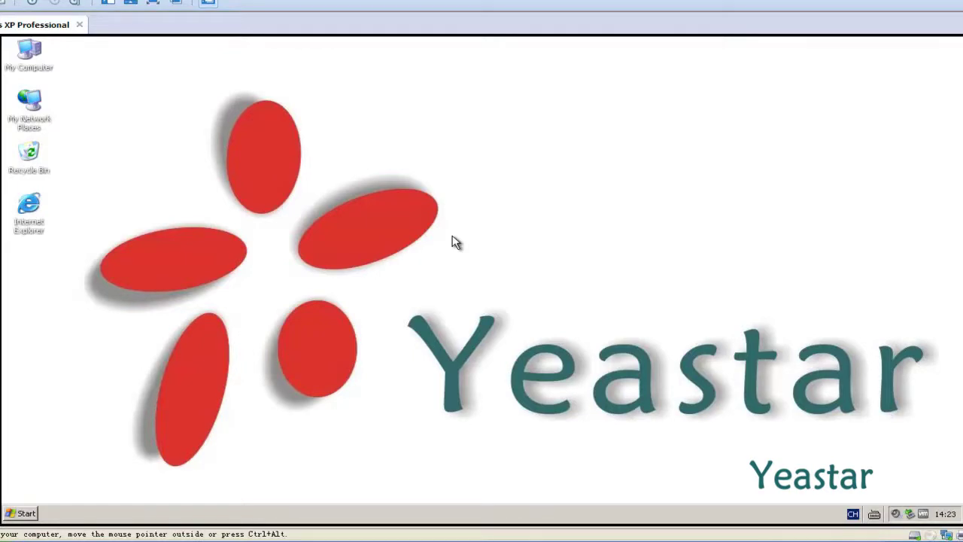
Open the Local Area Connection properties via My Network Places
right_click(32, 111)
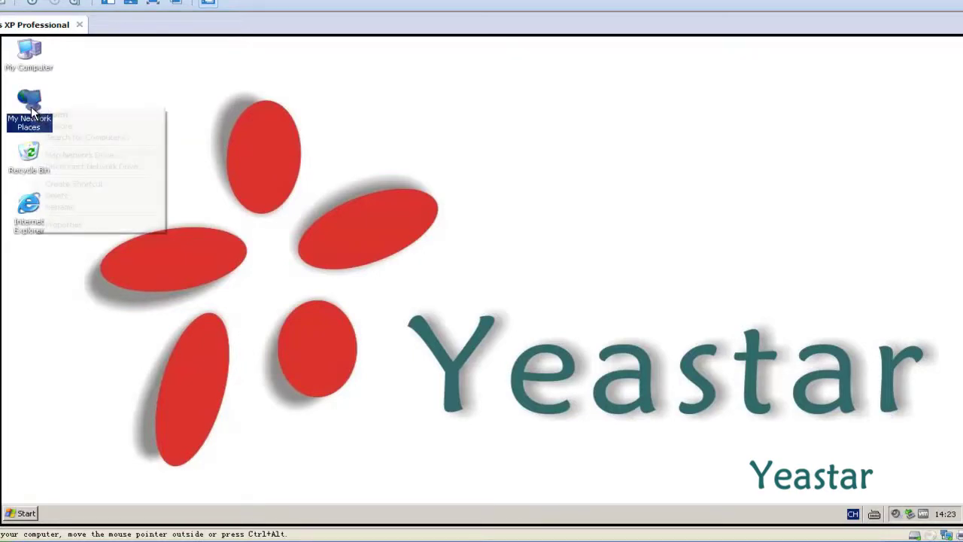
click(74, 225)
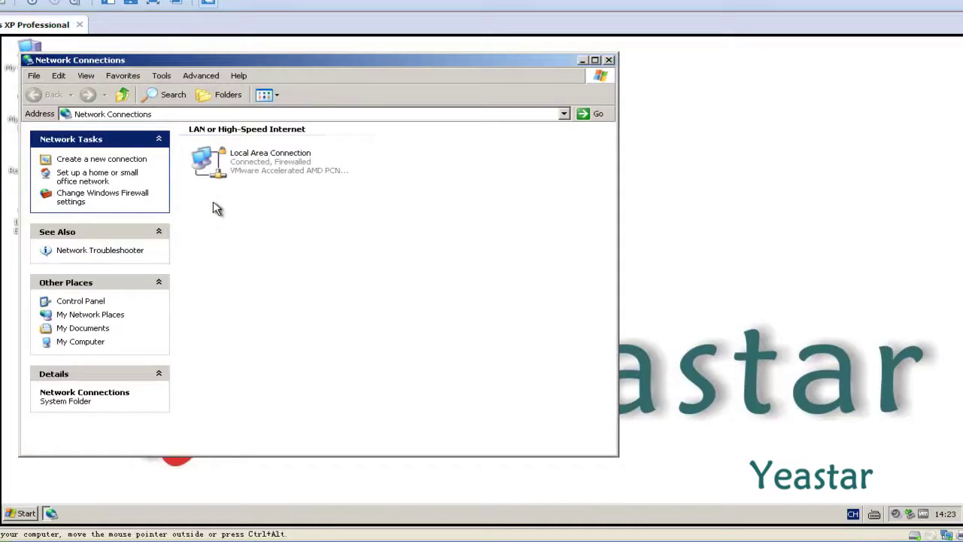
right_click(245, 159)
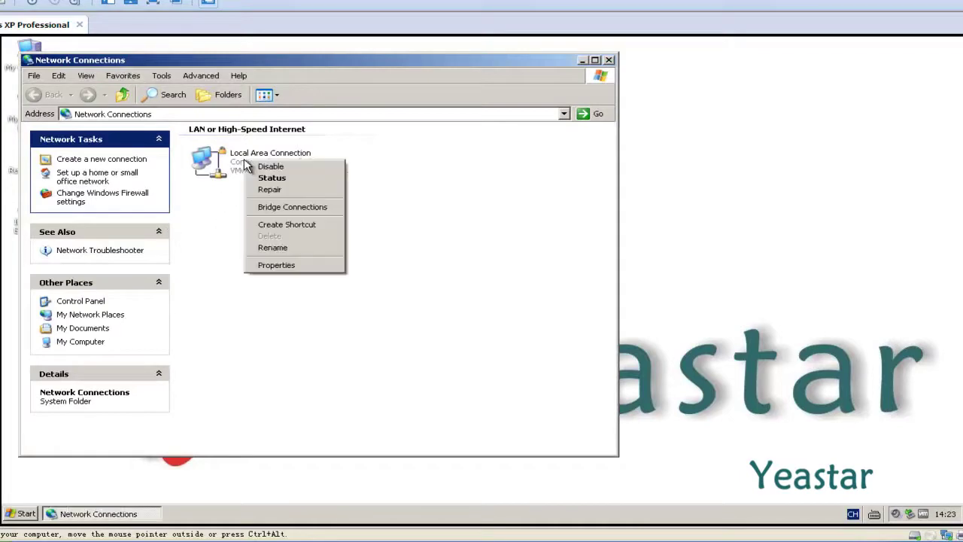
click(274, 267)
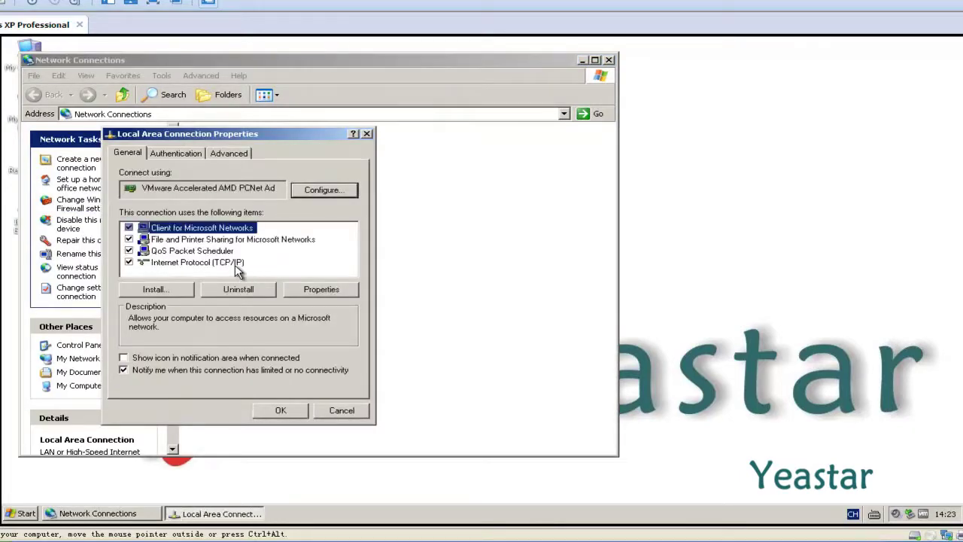
Change the TCP/IP default gateway to 192.168.4.1, apply, and relaunch Internet Explorer
double_click(229, 261)
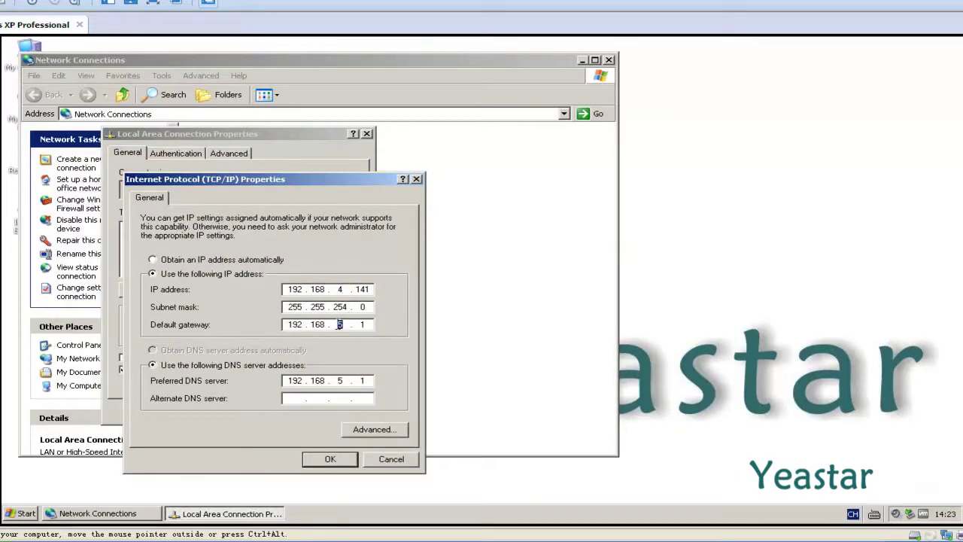
text(4)
click(330, 458)
click(293, 416)
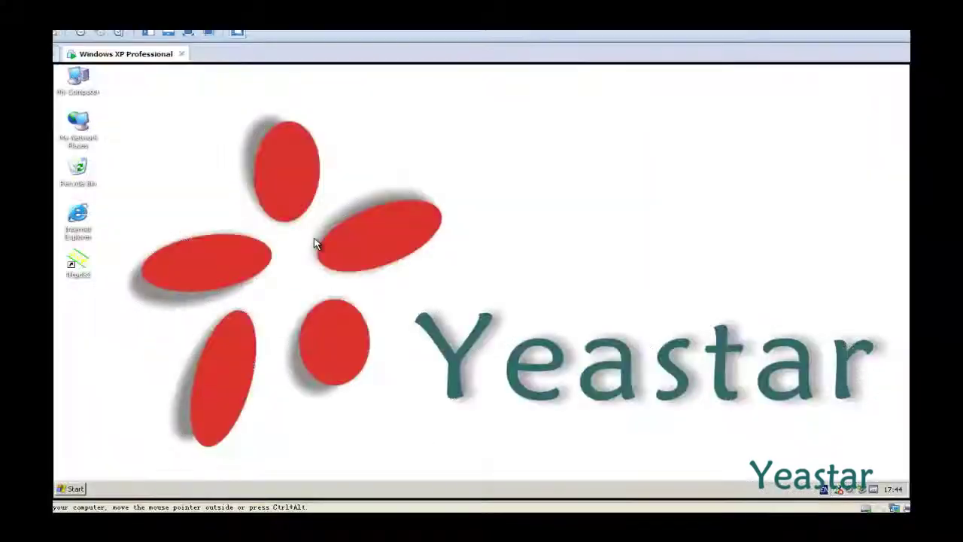
double_click(84, 219)
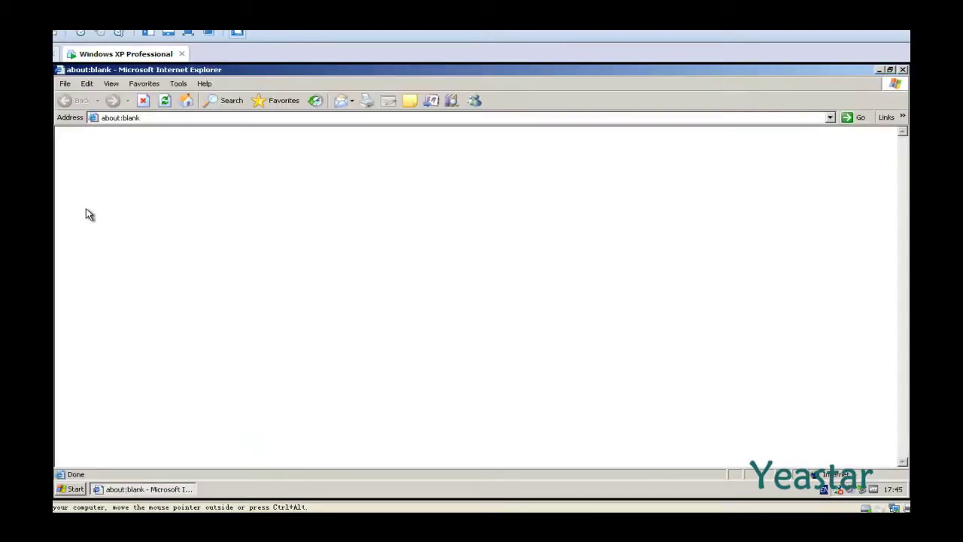
click(150, 120)
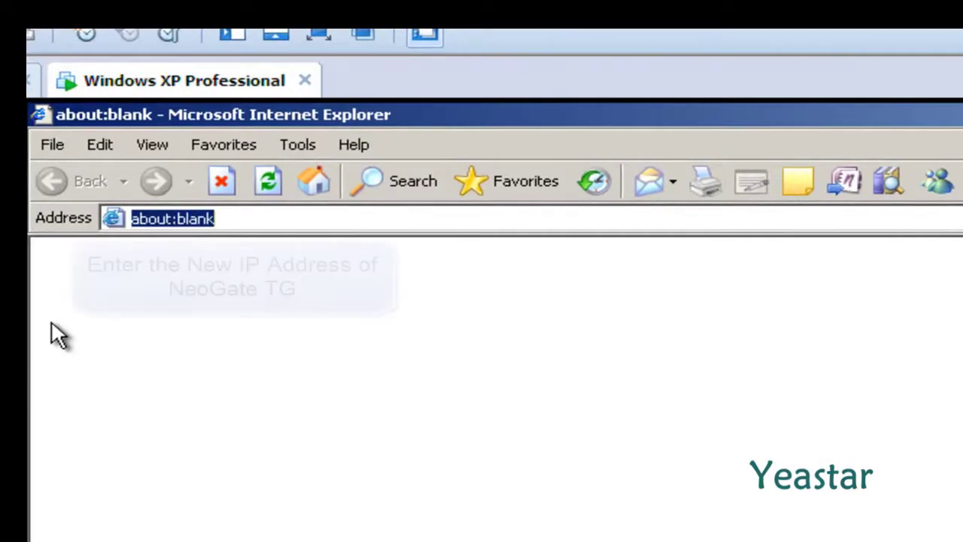
text(htt)
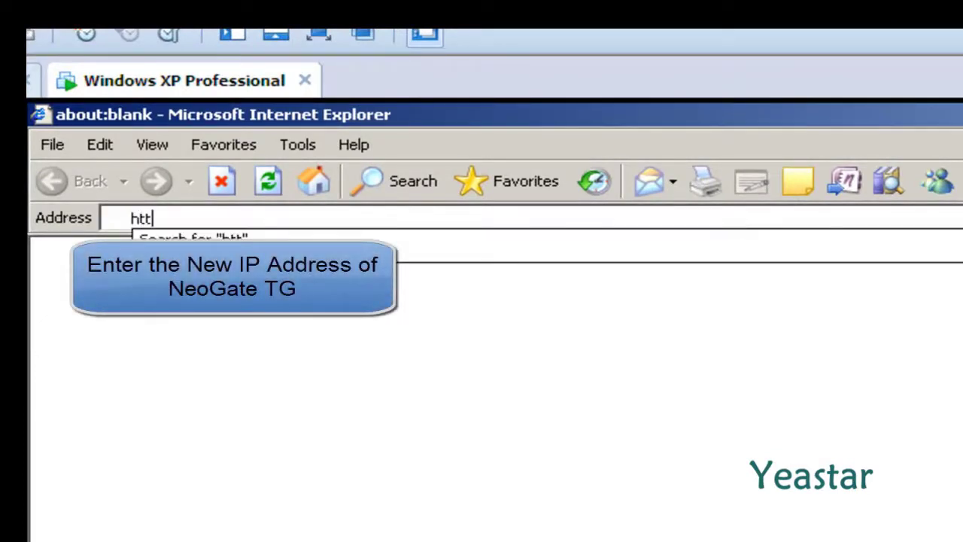
text(p:)
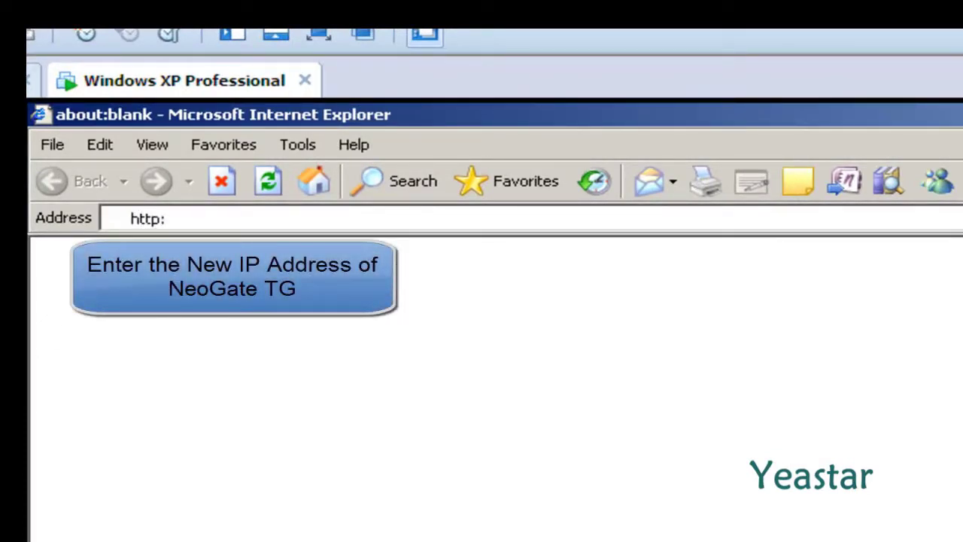
text(//192.)
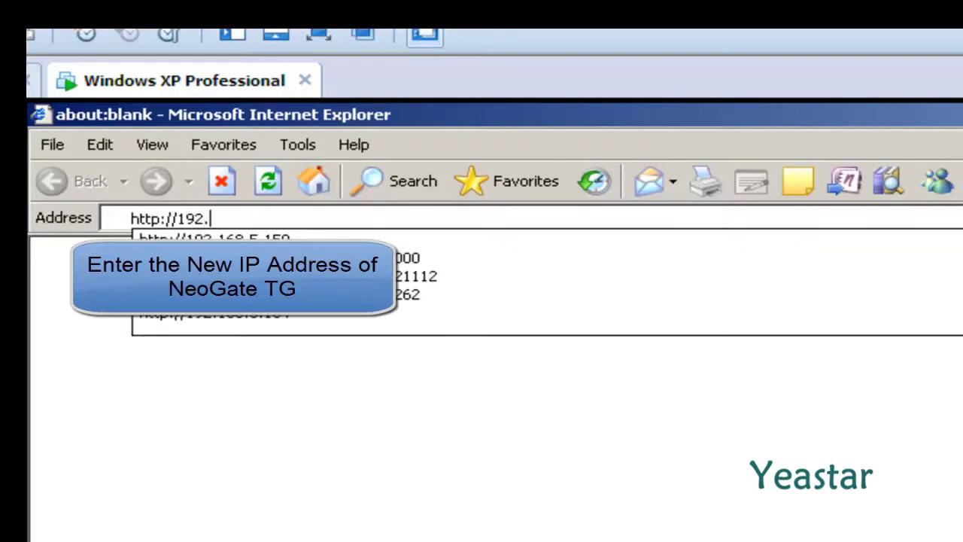
text(168.4.23)
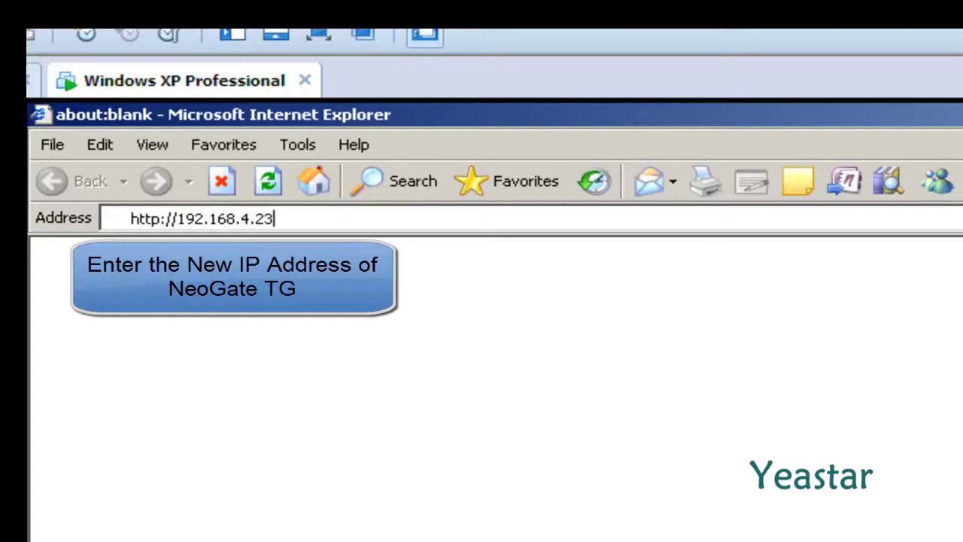
key(Return)
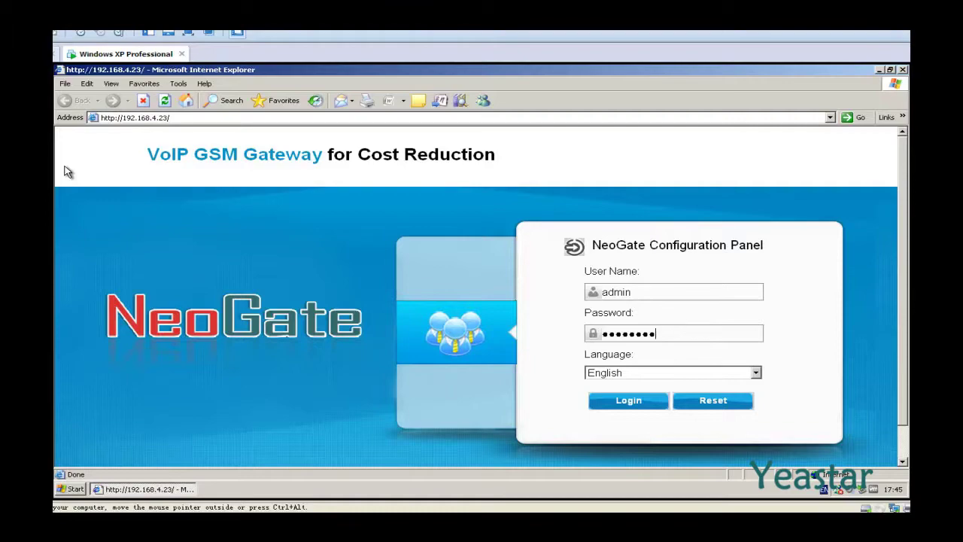
key(Return)
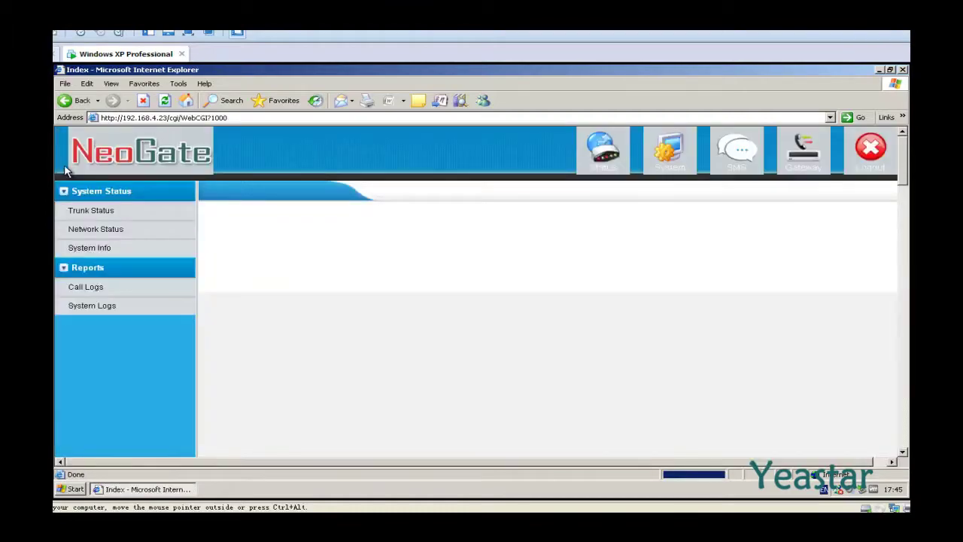
Dismiss the password advice and preview a new VoIP trunk with type Service Provider
key(Return)
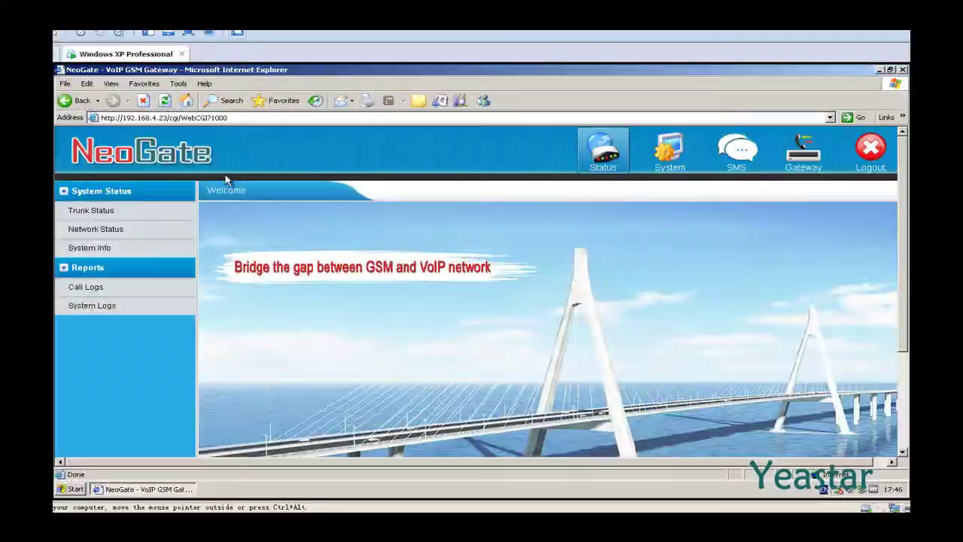
click(787, 169)
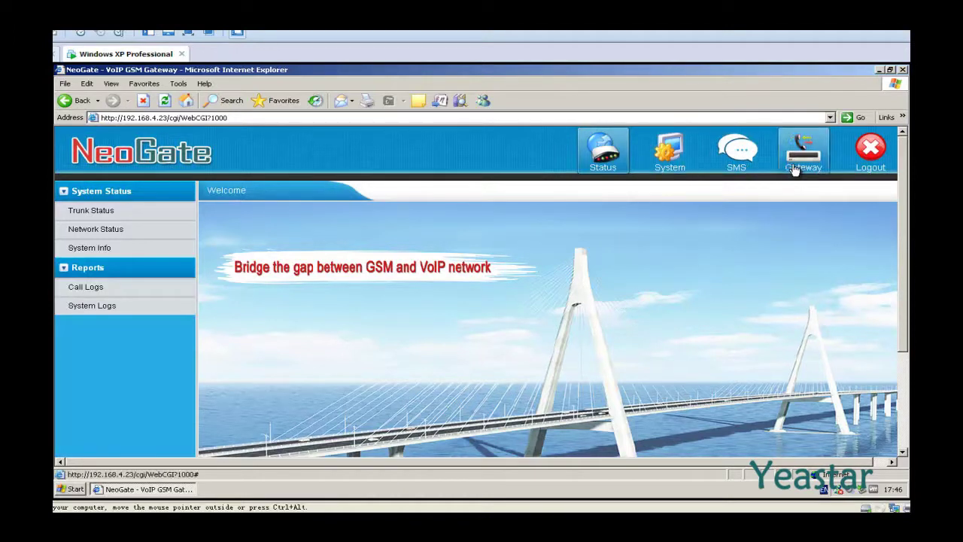
click(109, 307)
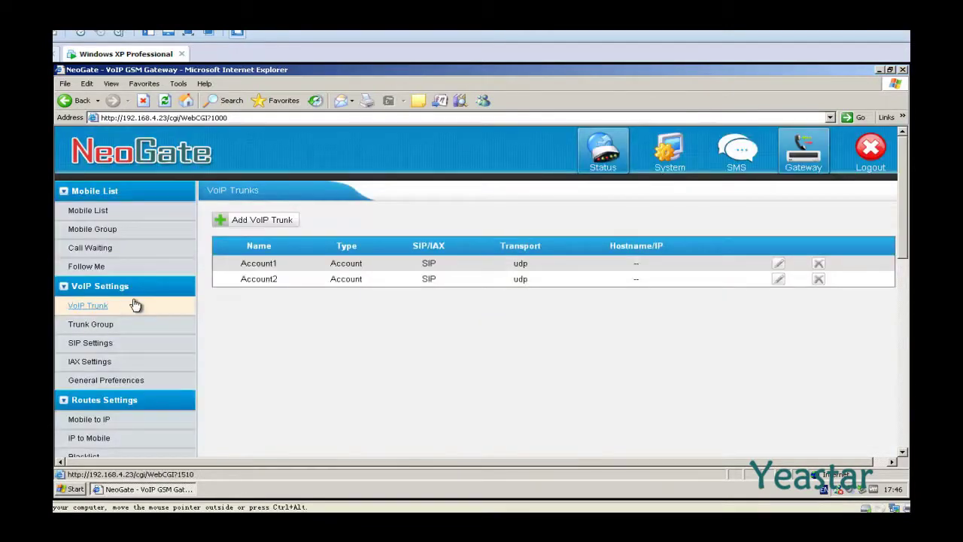
click(258, 222)
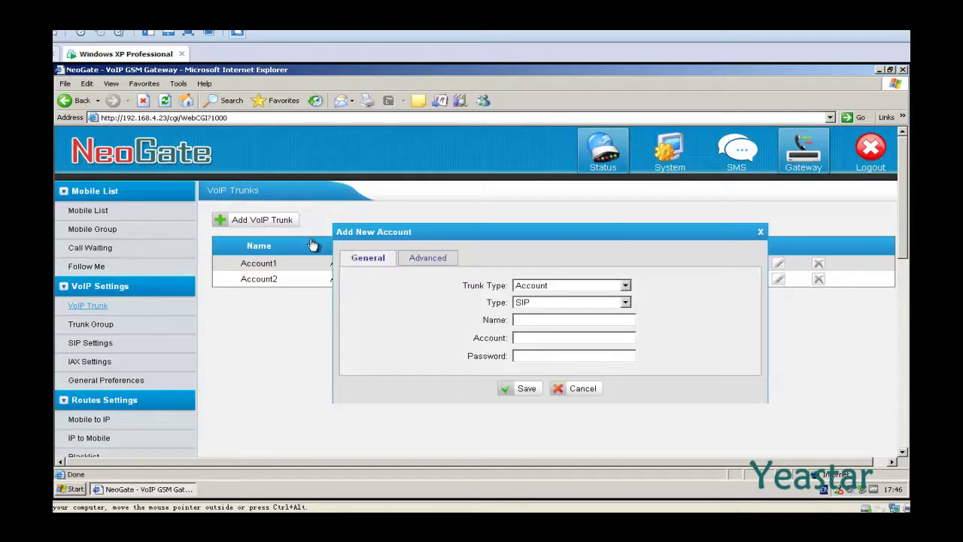
click(624, 286)
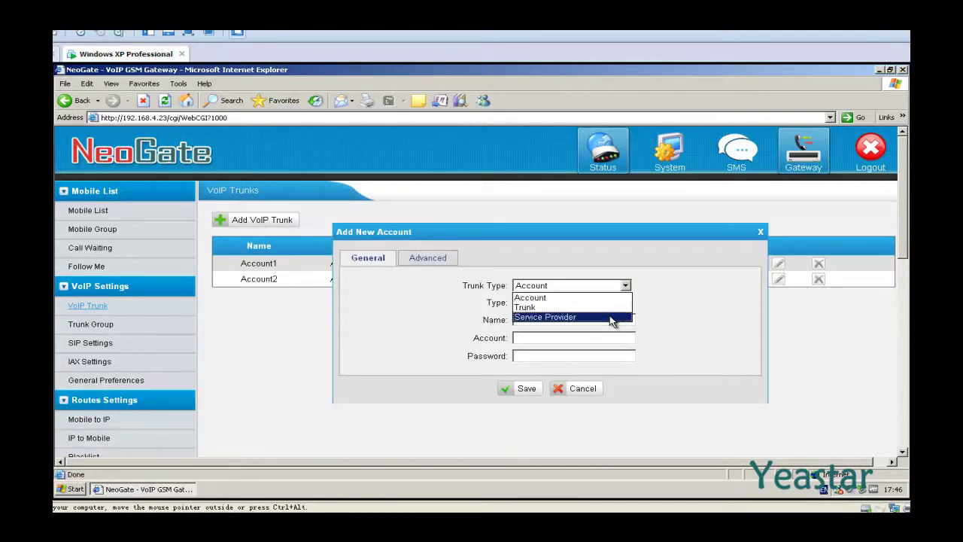
click(609, 318)
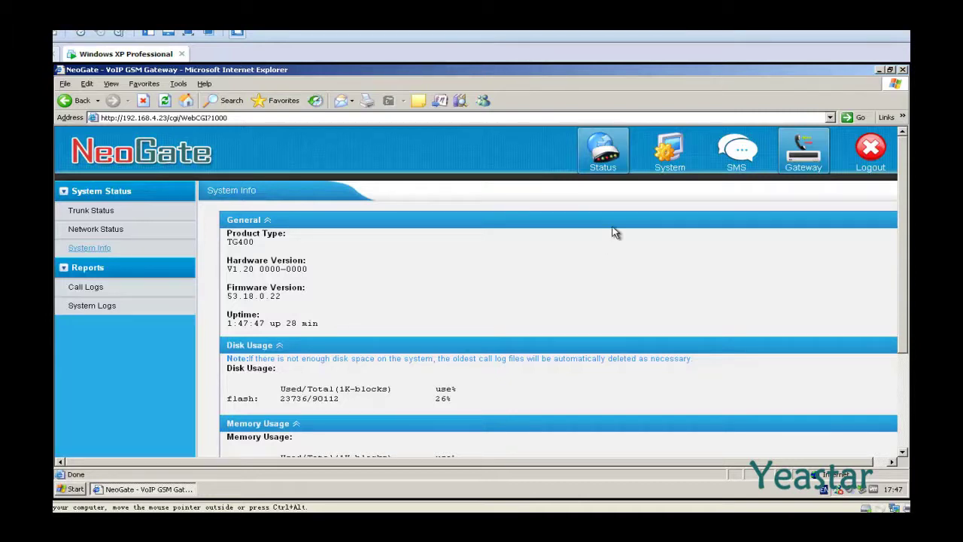
Go to System > Reset and Reboot and confirm Reset to Factory Defaults
click(656, 172)
scroll(656, 174, down, 3)
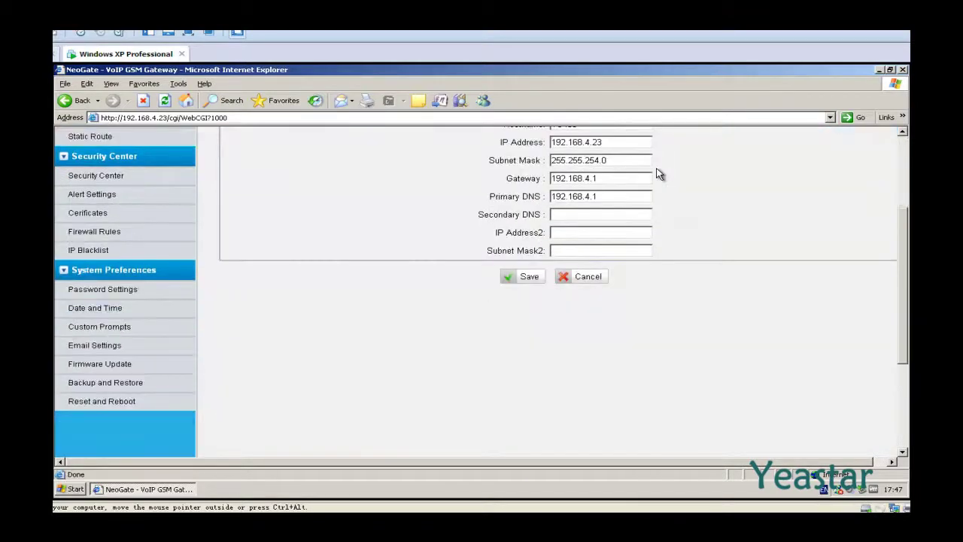
click(164, 406)
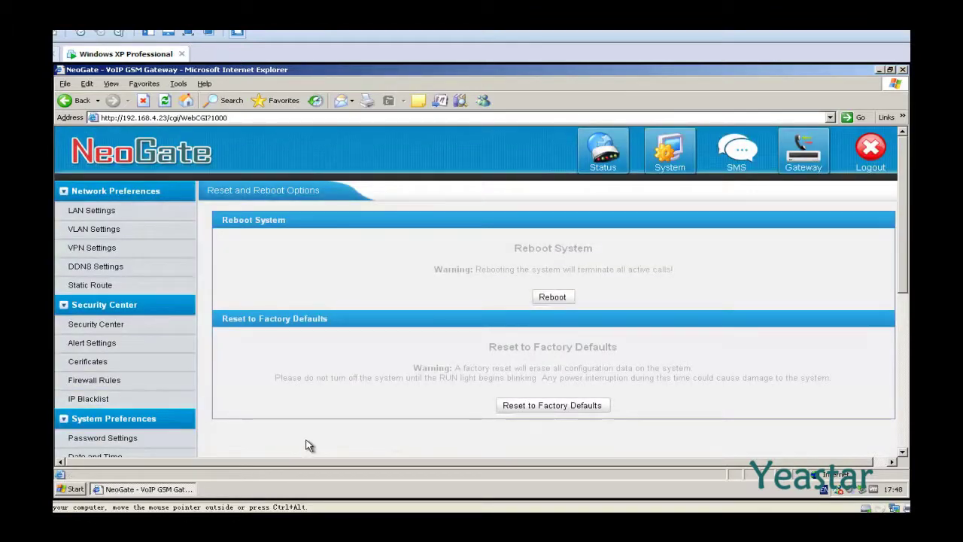
click(532, 410)
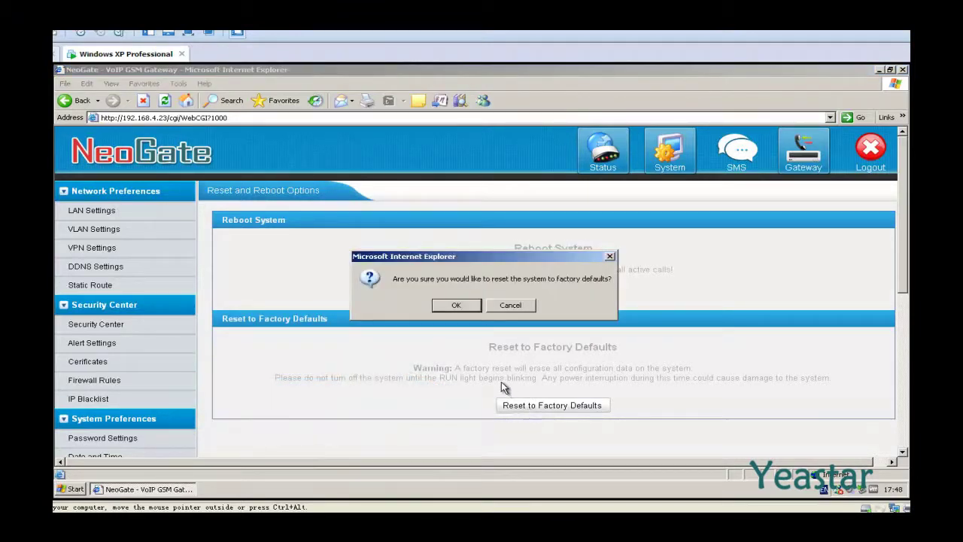
click(468, 307)
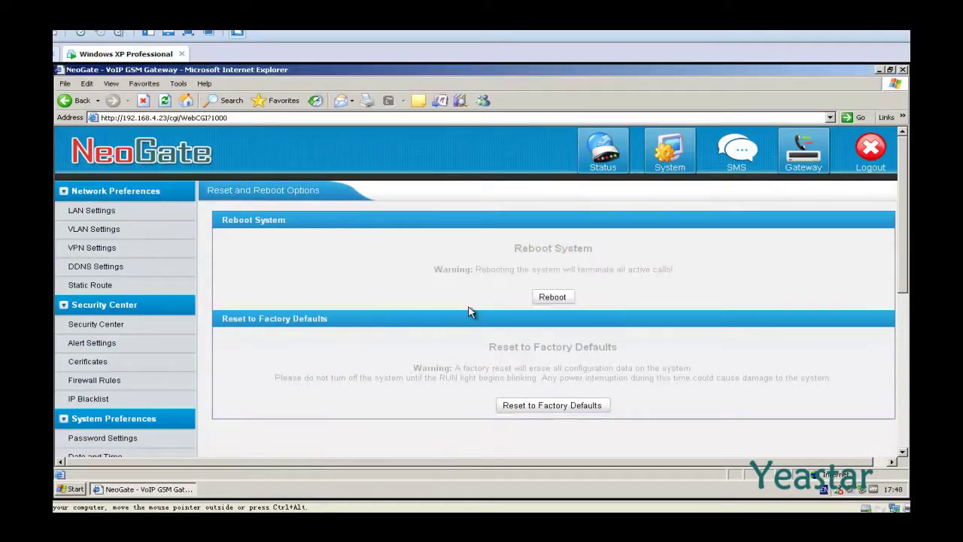